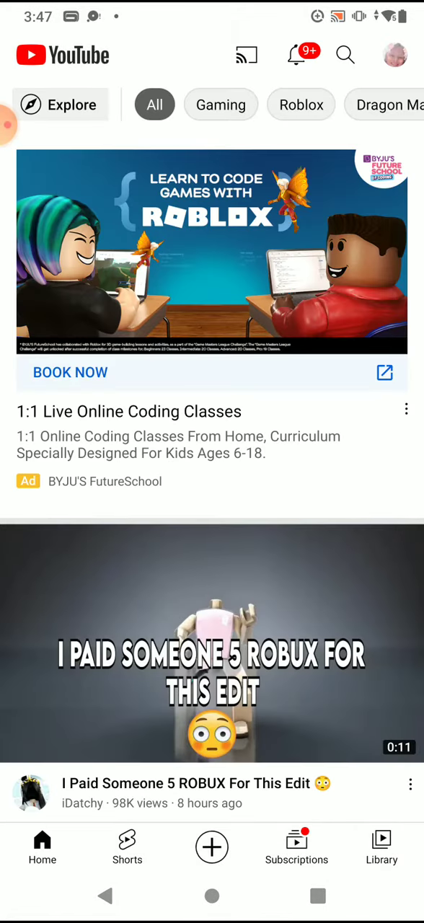
scroll(212, 461, down, 1)
Open the YouTube search screen with past searches from the home feed's magnifying-glass icon
click(344, 54)
Dismiss the microphone notice, dictate 'funny videos' by voice, and run the search
click(401, 603)
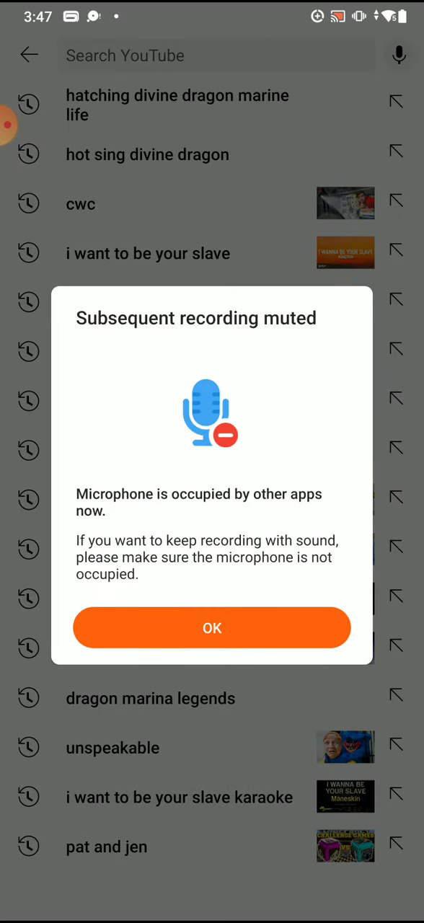
click(212, 627)
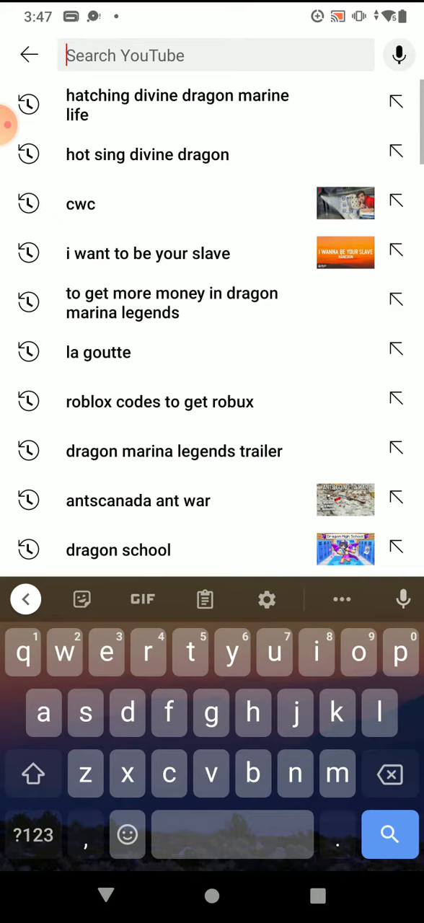
click(402, 598)
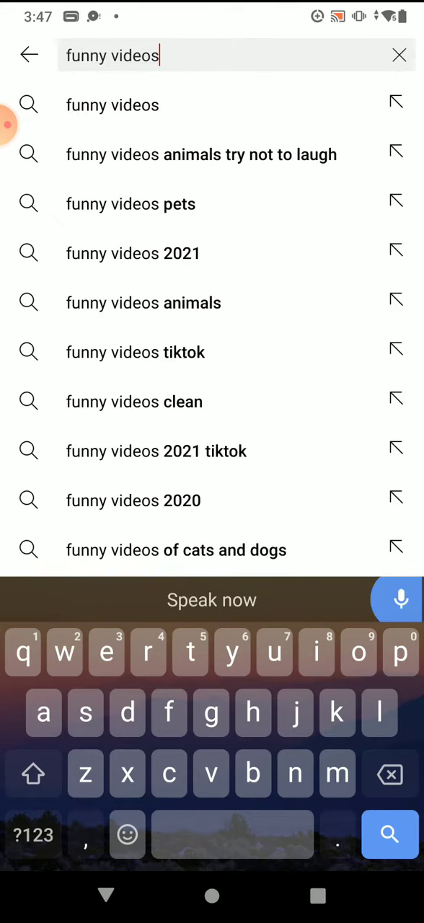
click(113, 105)
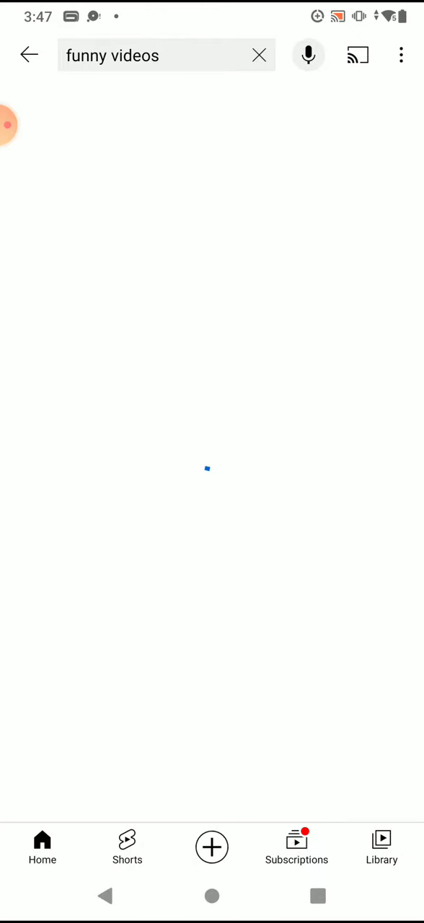
scroll(212, 461, down, 2)
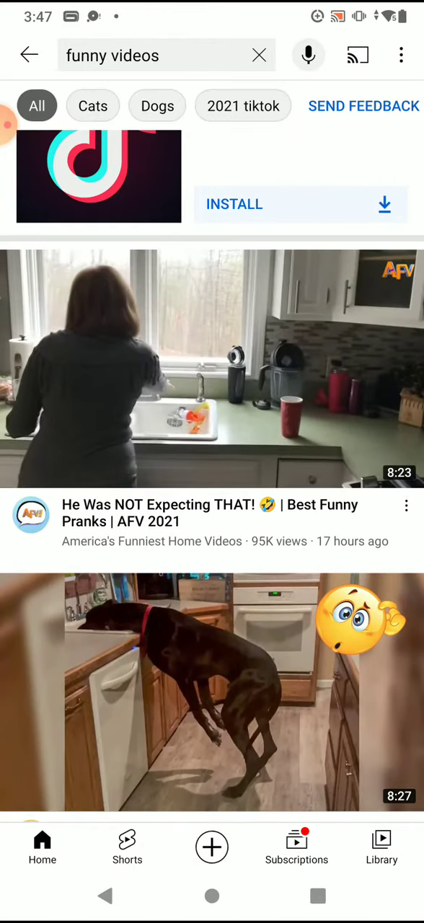
Watch 'TRY NOT TO LAUGH WATCHING FUNNY FAILS VIDEOS 2021 #142', then open the Important folder
click(213, 671)
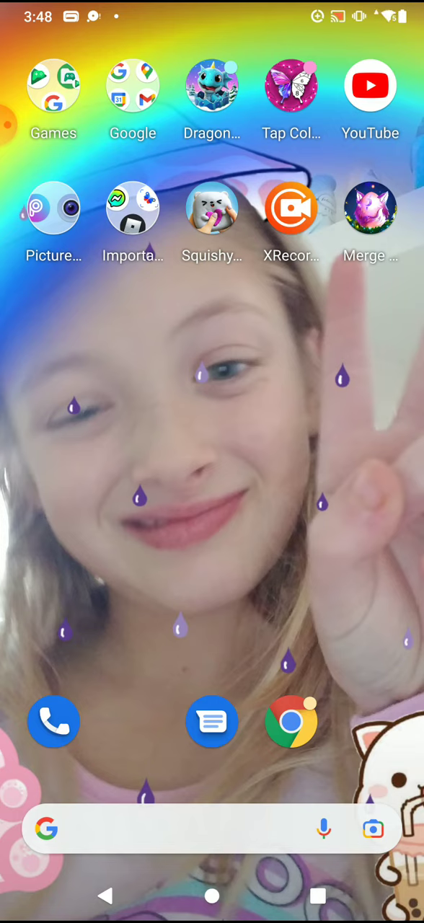
click(132, 209)
Launch Picture Insect and continue with the limited version to reach the insect camera scanner
click(165, 157)
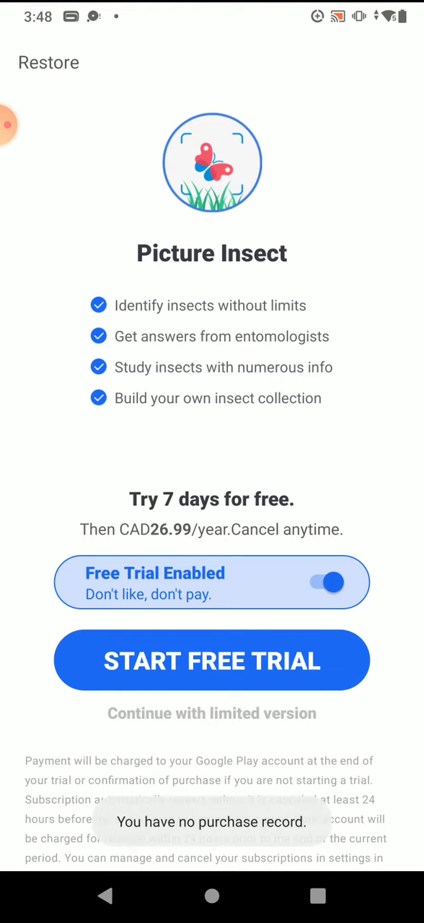
click(105, 895)
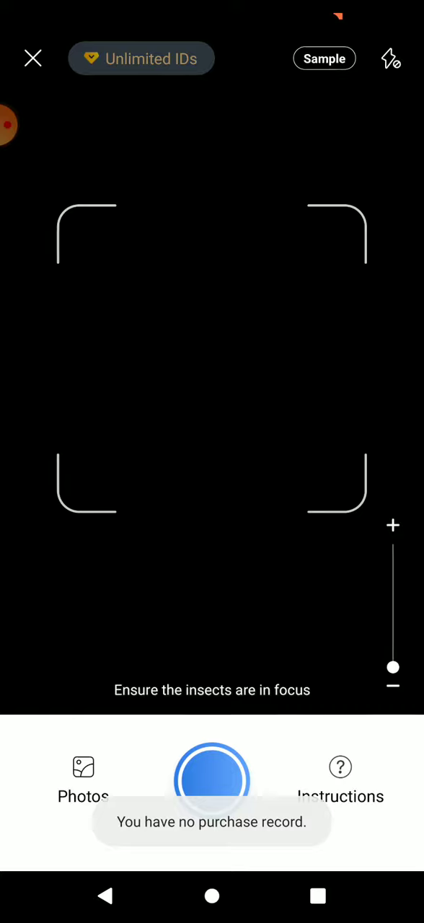